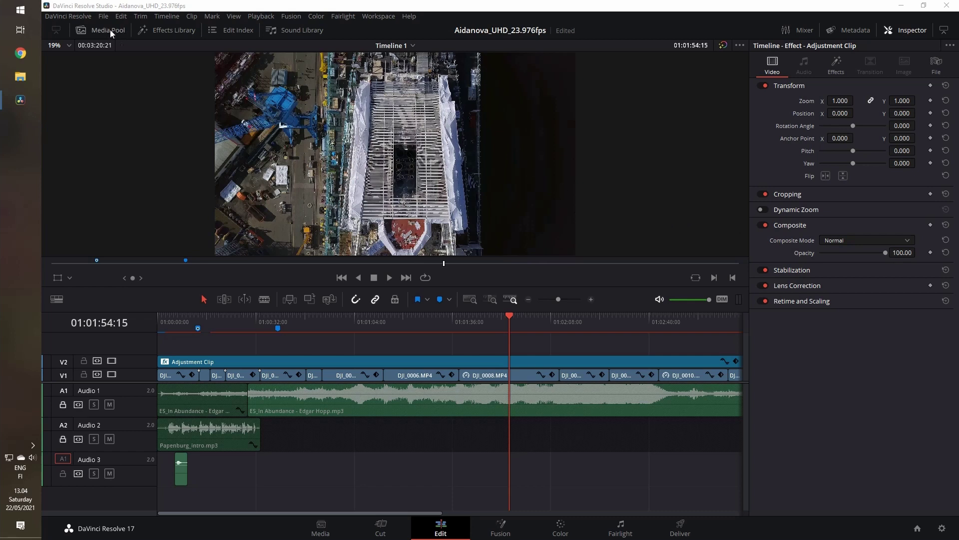
Check the Resolve version and build, then review the project's resolution settings without changes
{"action": "left_click", "coordinate": [65, 16]}
{"action": "left_click", "coordinate": [80, 29]}
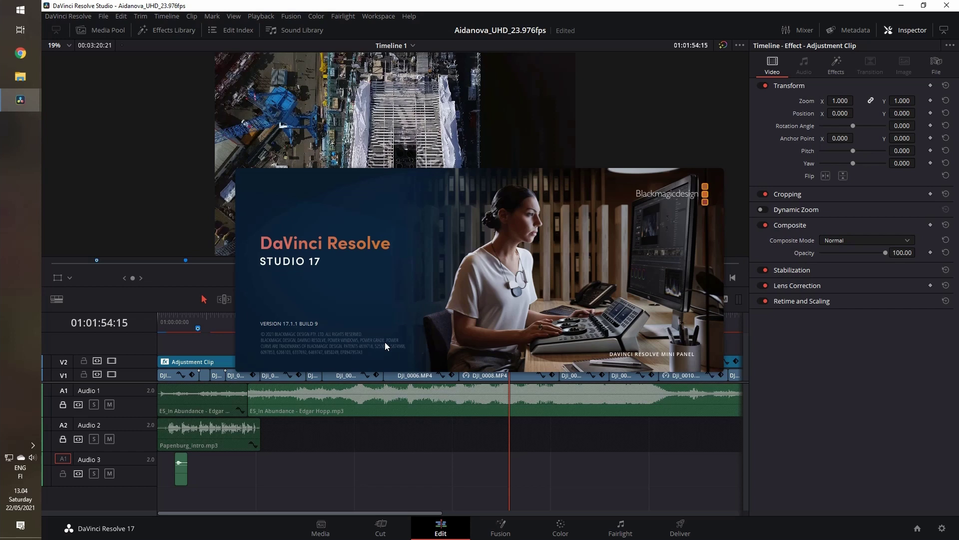
{"action": "left_click", "coordinate": [637, 354]}
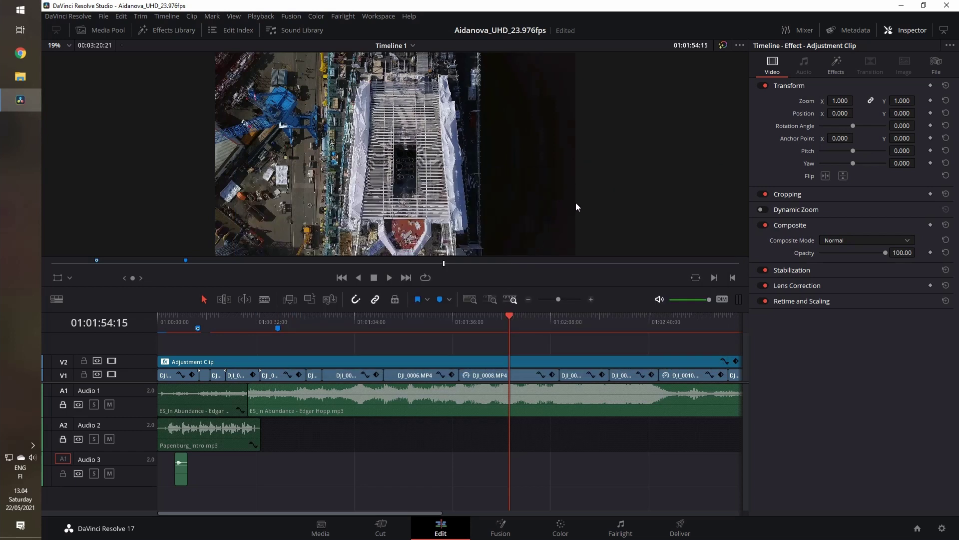
{"action": "left_click", "coordinate": [941, 528]}
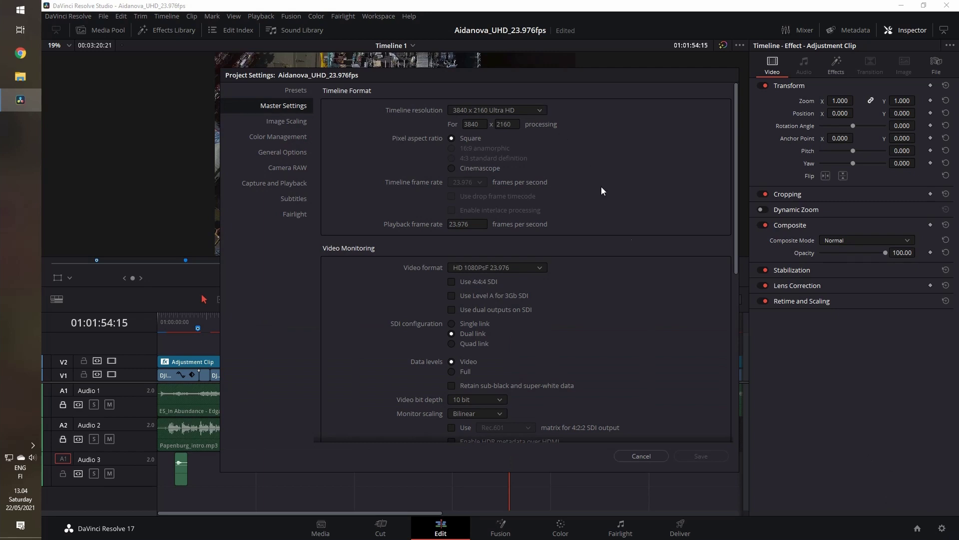
{"action": "left_click", "coordinate": [652, 455]}
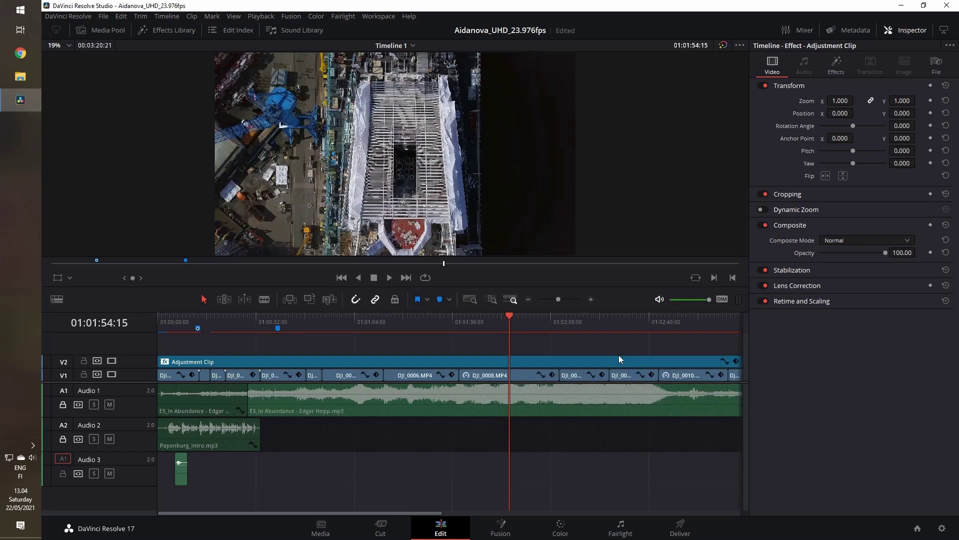
On the Deliver page, keep the NVIDIA hardware encoder for the H.264 render
{"action": "left_click", "coordinate": [680, 526]}
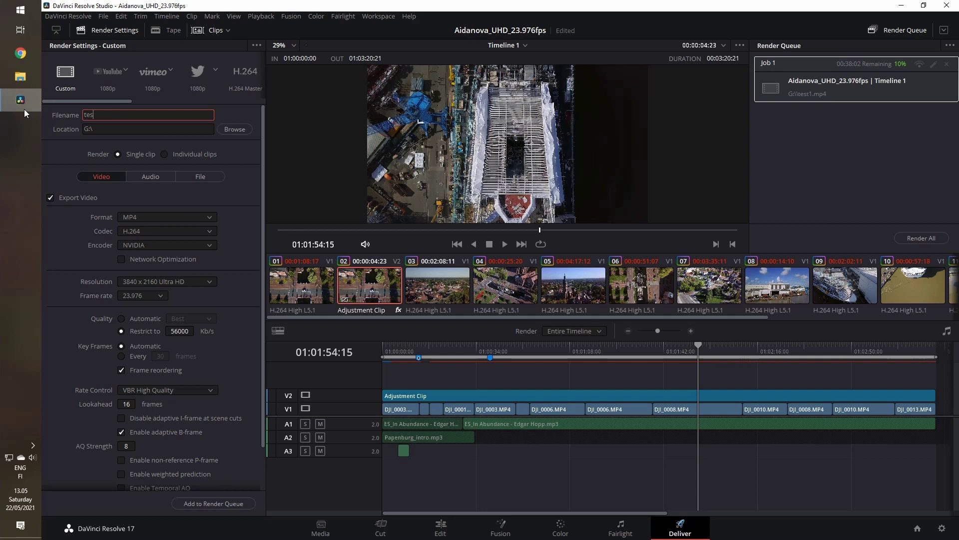
{"action": "mouse_move", "coordinate": [24, 109]}
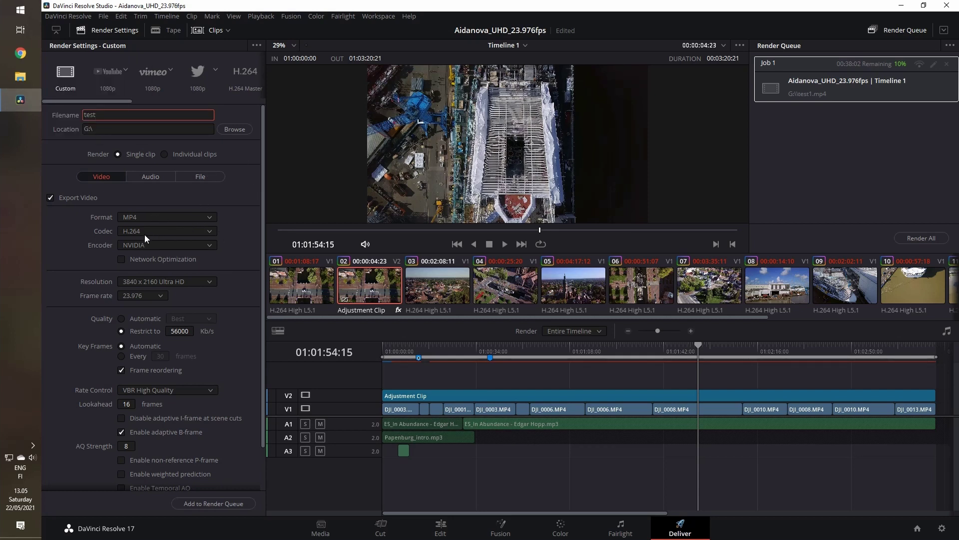
{"action": "left_click", "coordinate": [159, 245]}
{"action": "left_click", "coordinate": [163, 245]}
Review the Memory and GPU preferences, then queue the test render as Job 2 and start it
{"action": "left_click", "coordinate": [68, 16]}
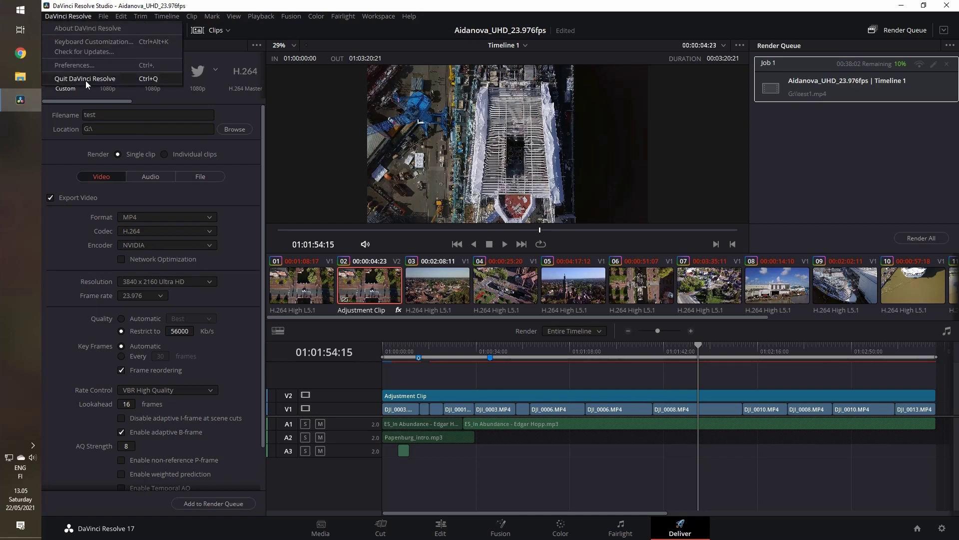
{"action": "left_click", "coordinate": [76, 64]}
{"action": "left_click", "coordinate": [331, 114]}
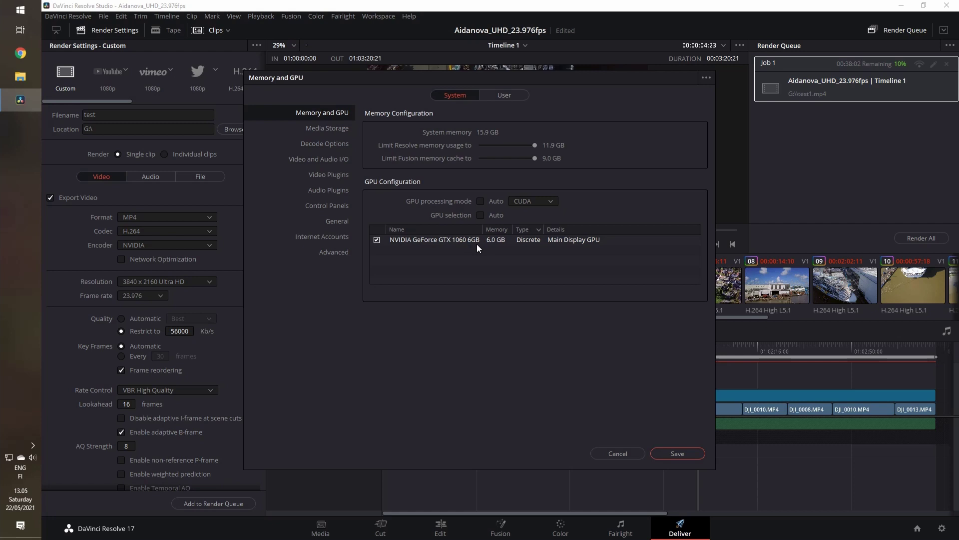
{"action": "left_click", "coordinate": [685, 453]}
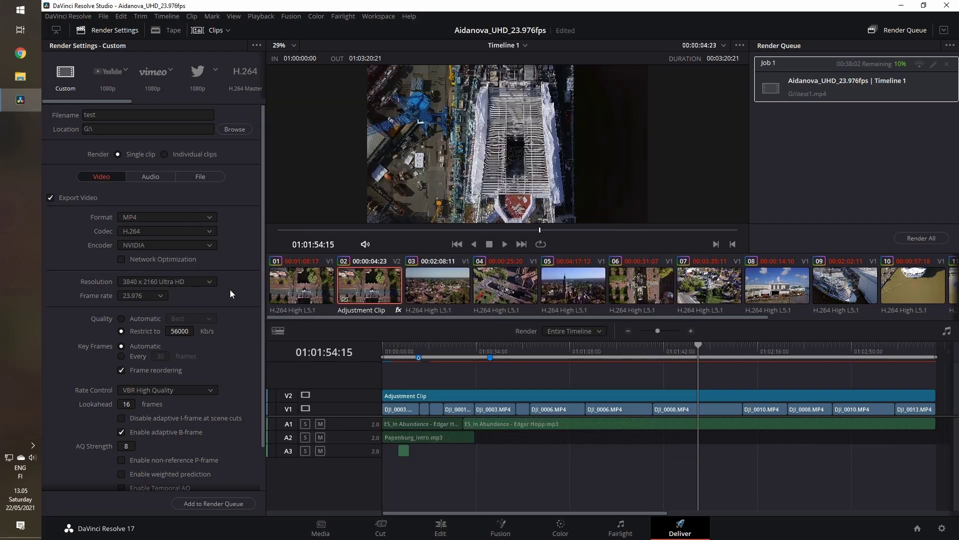
{"action": "left_click", "coordinate": [231, 502]}
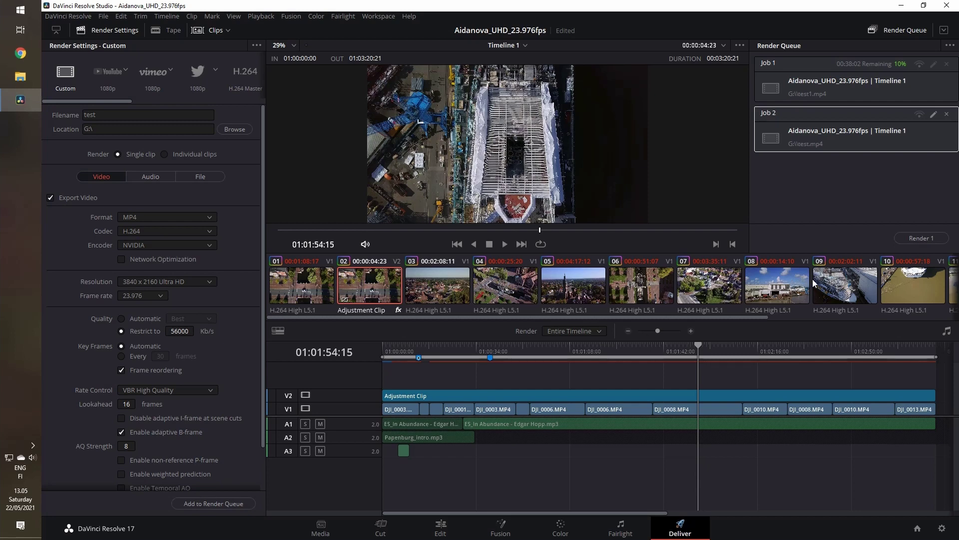
{"action": "left_click", "coordinate": [923, 237]}
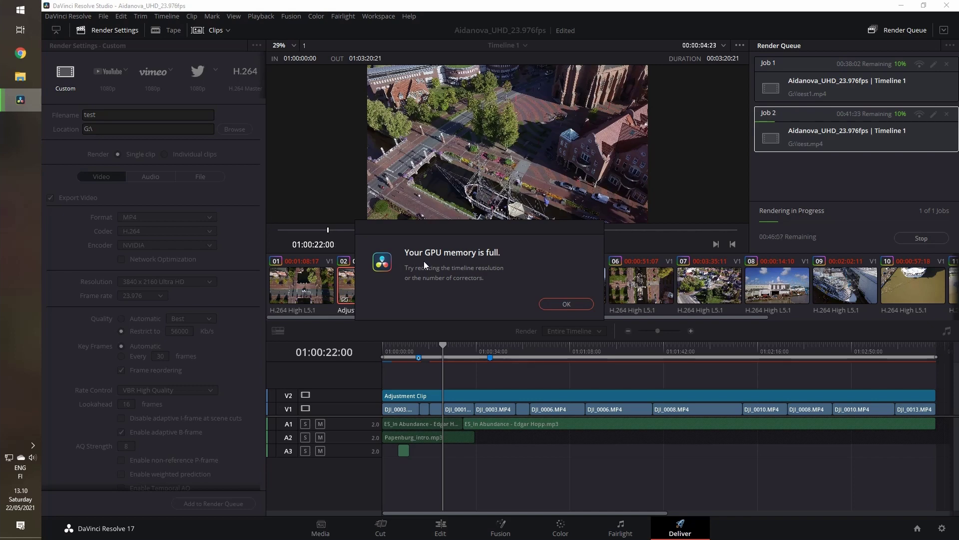
Dismiss the GPU-memory-full error and relaunch DaVinci Resolve by searching 'res' in the Start menu
{"action": "left_click", "coordinate": [568, 304]}
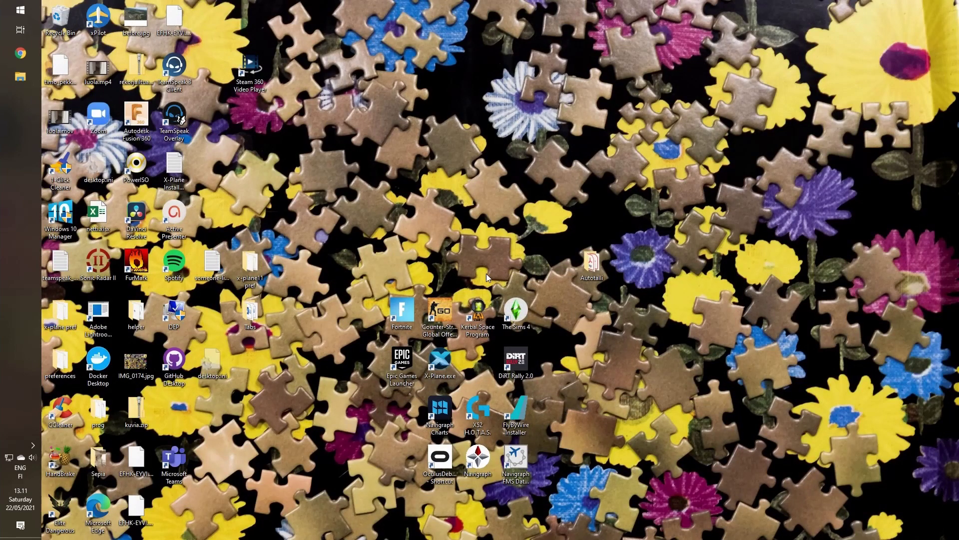
{"action": "left_click", "coordinate": [20, 10]}
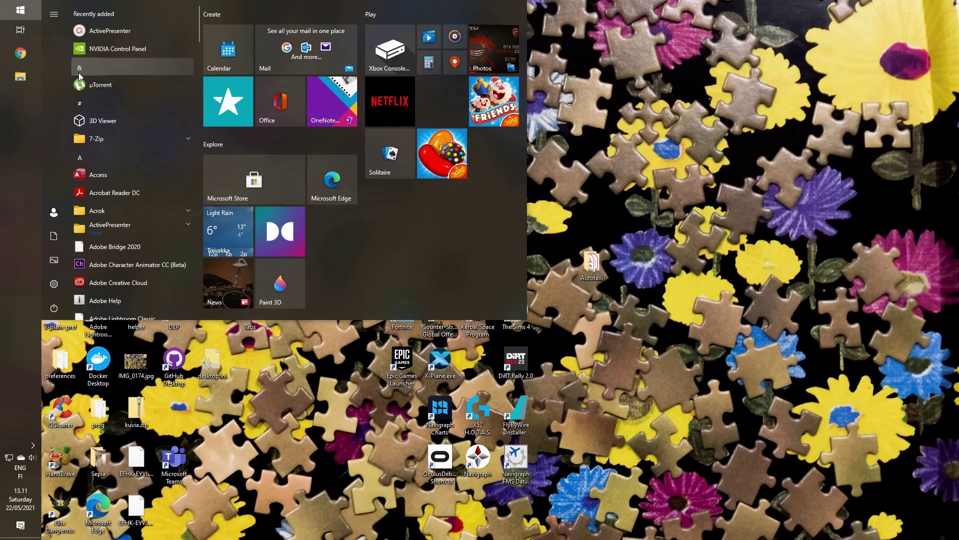
{"action": "type", "text": "res"}
{"action": "left_click", "coordinate": [105, 67]}
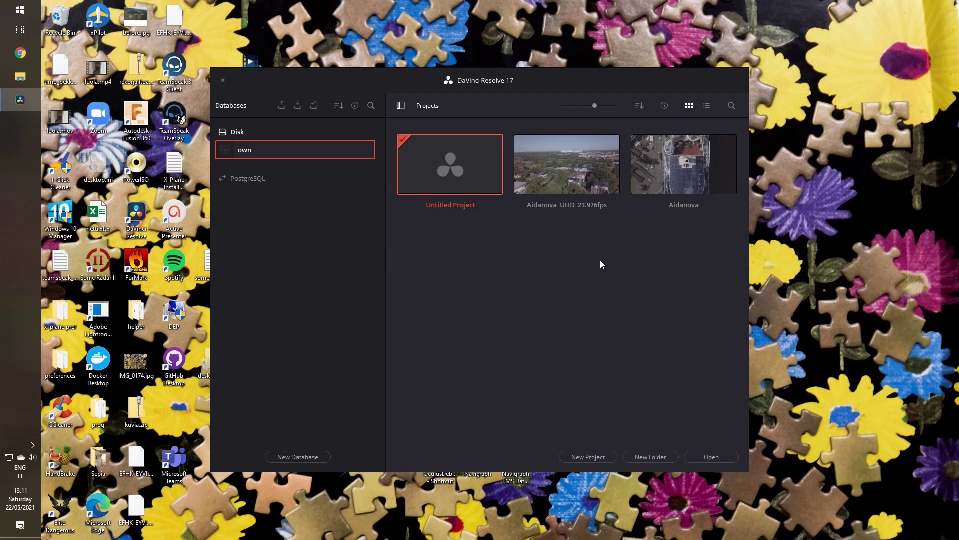
Open Aidanova_UHD_23.976fps, save its timeline resolution as 1920 x 1080 HD, and go to Deliver
{"action": "double_click", "coordinate": [577, 169]}
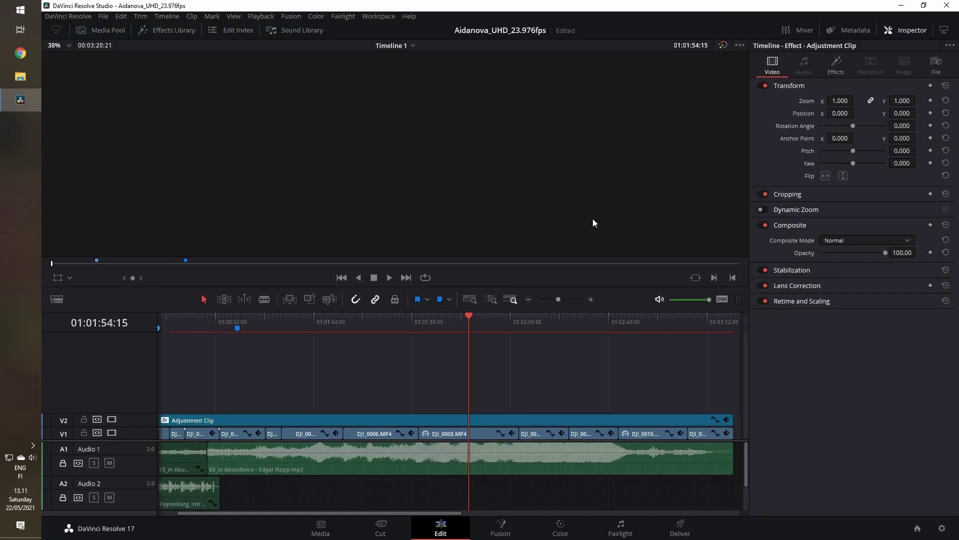
{"action": "left_click", "coordinate": [942, 528]}
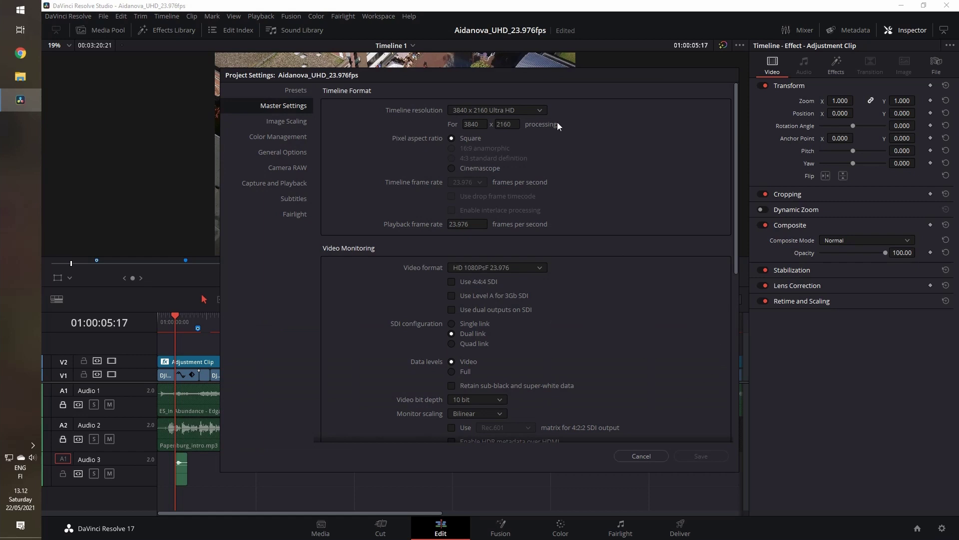
{"action": "left_click", "coordinate": [540, 110]}
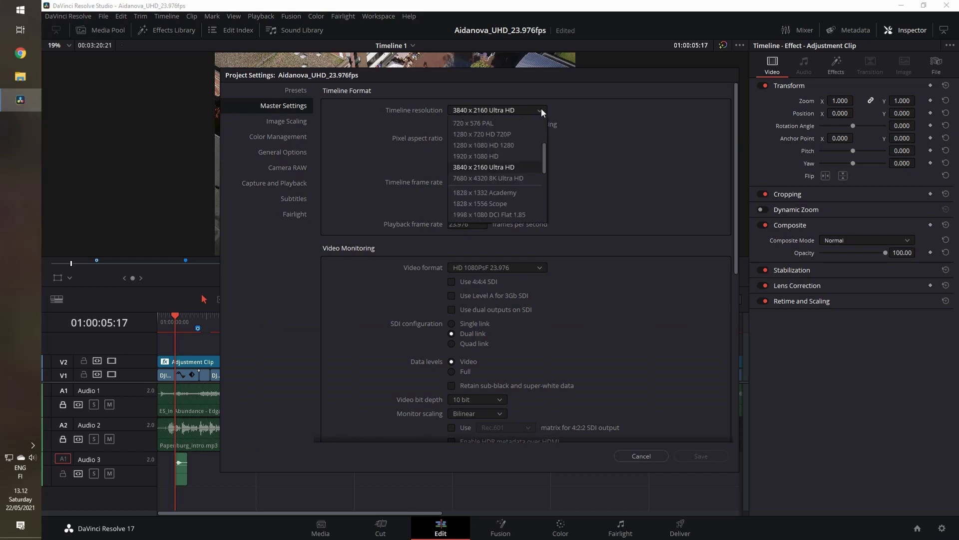
{"action": "left_click", "coordinate": [500, 157]}
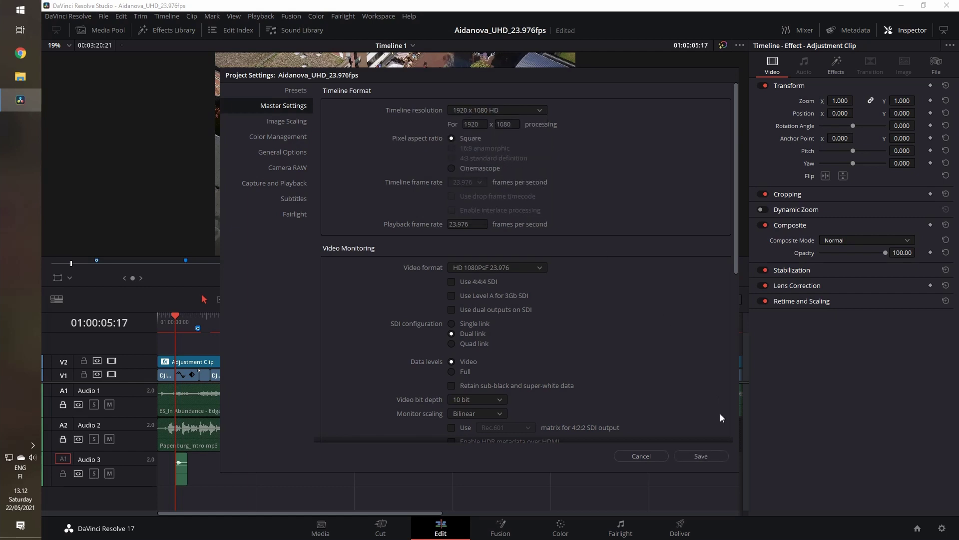
{"action": "left_click", "coordinate": [712, 456]}
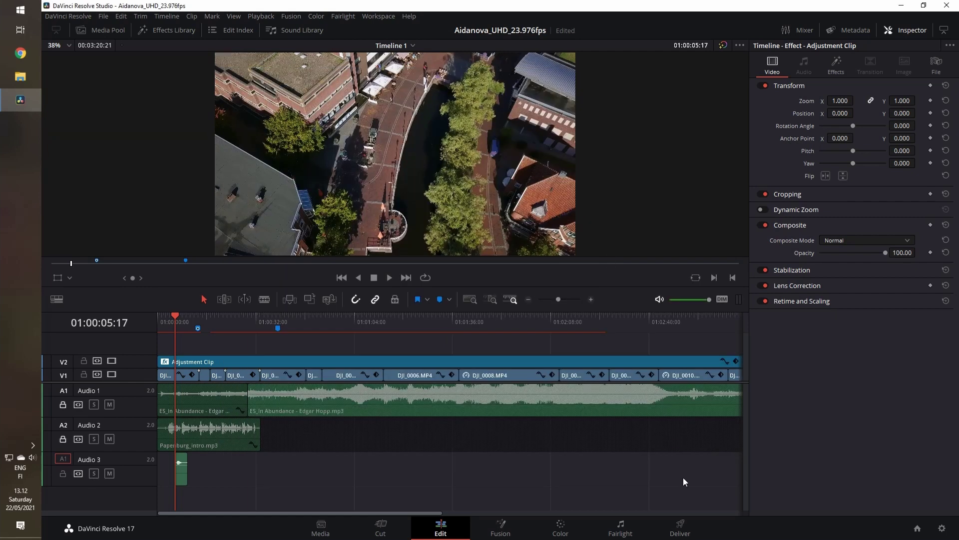
{"action": "left_click", "coordinate": [681, 525]}
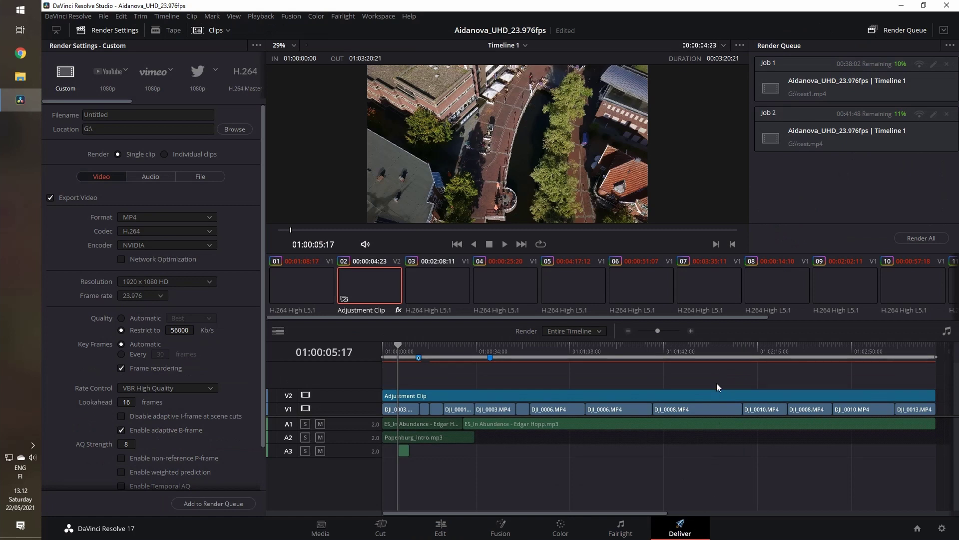
Name the output test2, set the resolution to 3840 x 2160 Ultra HD, and queue it
{"action": "left_click", "coordinate": [86, 114]}
{"action": "type", "text": "test2"}
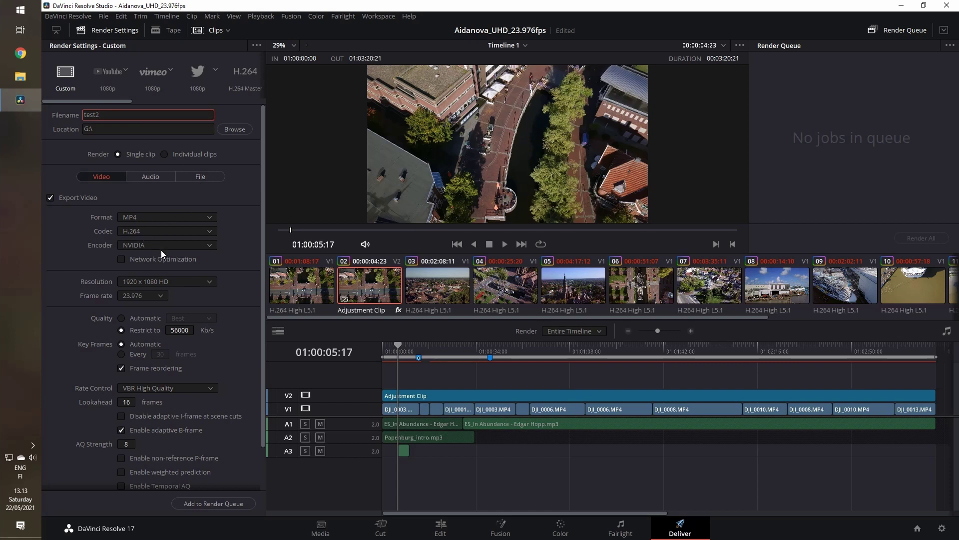
{"action": "key", "text": "Return"}
{"action": "left_click", "coordinate": [176, 283]}
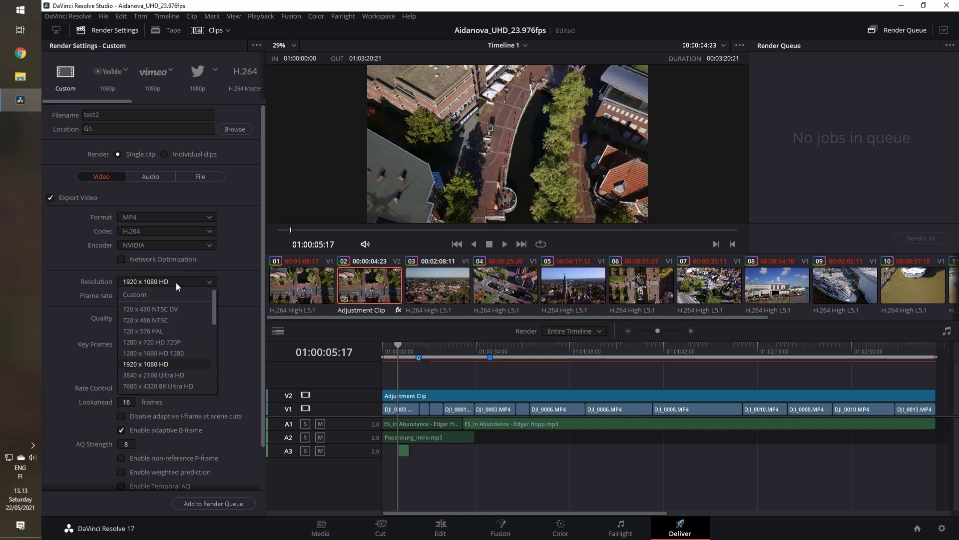
{"action": "left_click", "coordinate": [177, 377]}
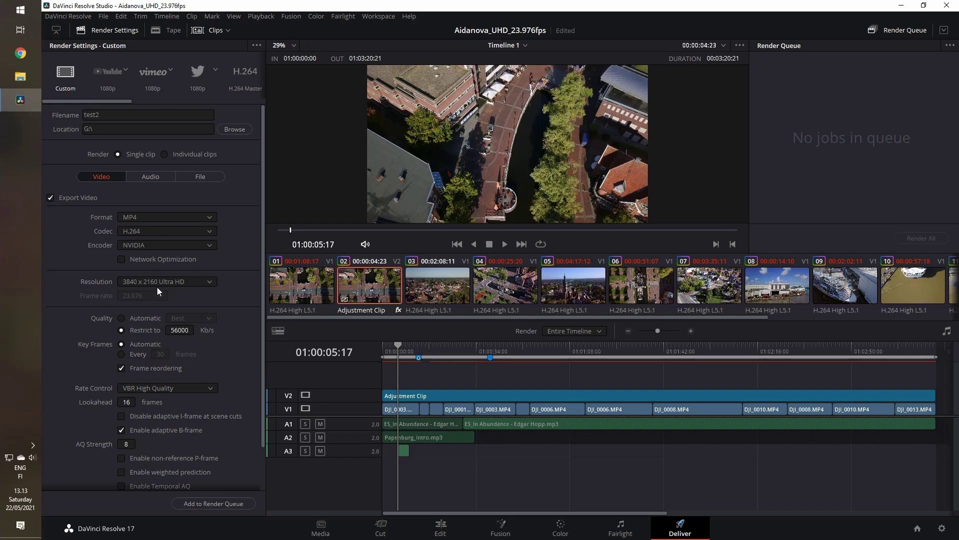
{"action": "left_click", "coordinate": [228, 504]}
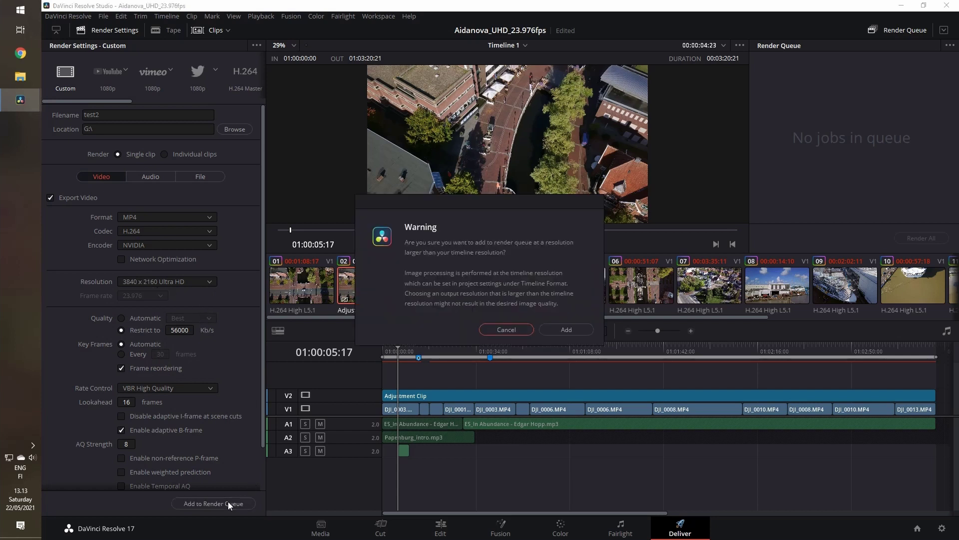
Accept the above-timeline-resolution warning and render Job 1, test2.mp4, to completion
{"action": "left_click", "coordinate": [569, 329]}
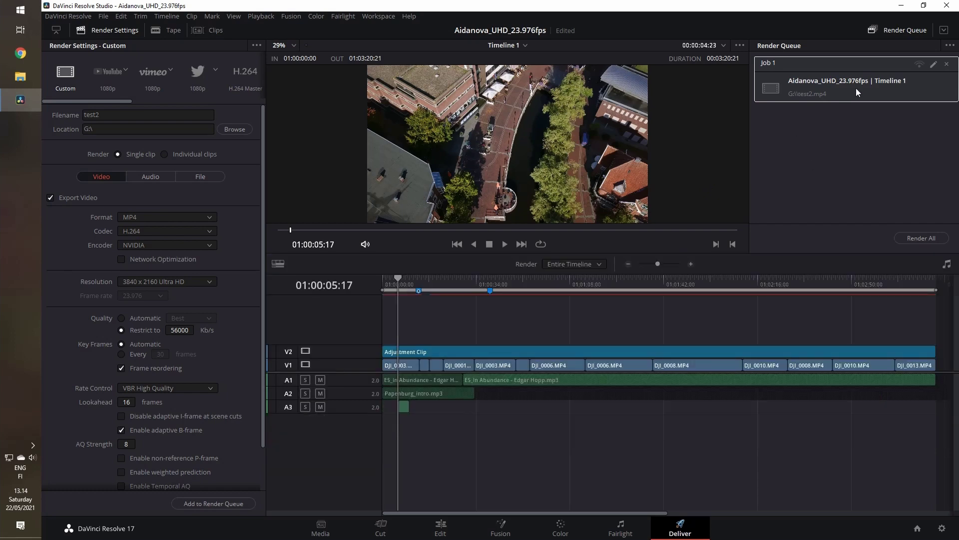
{"action": "left_click", "coordinate": [922, 238]}
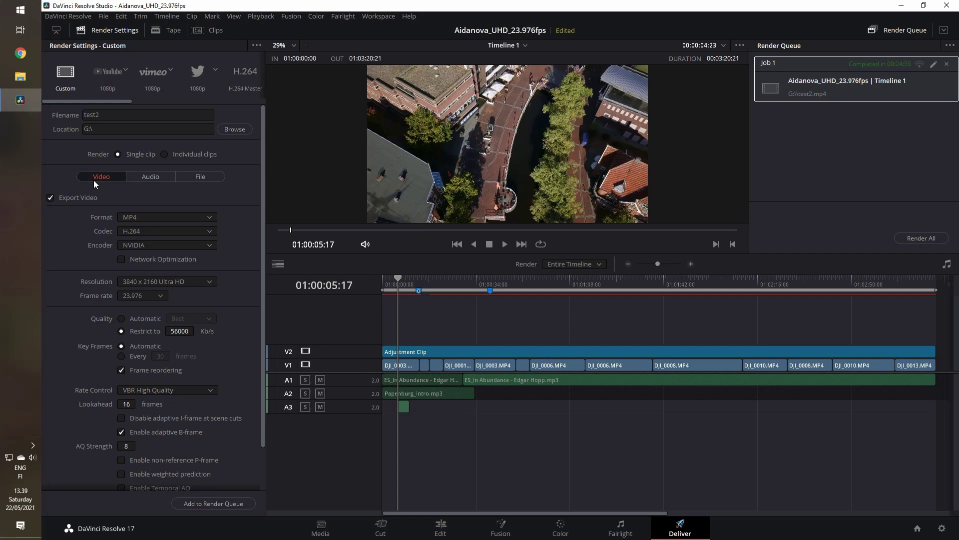
{"action": "left_click", "coordinate": [20, 77]}
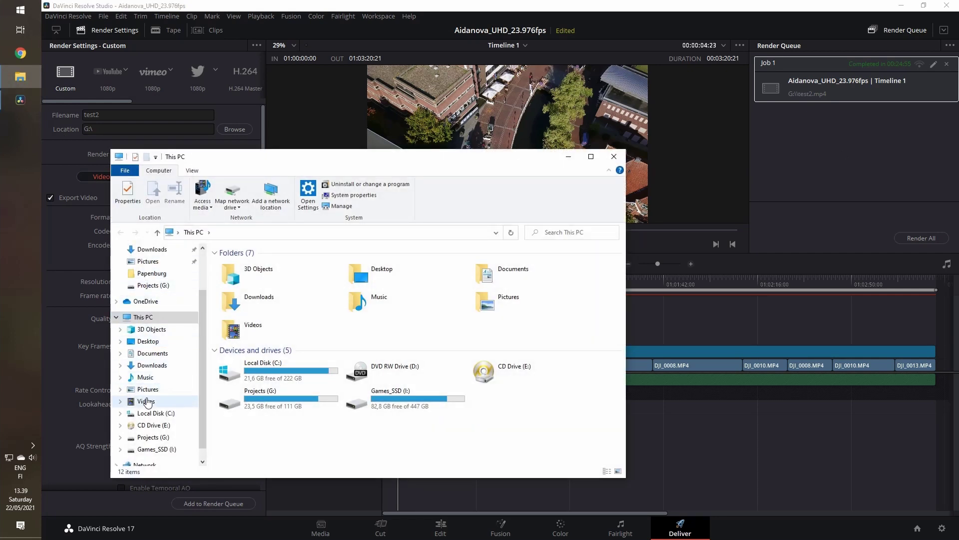
{"action": "scroll", "coordinate": [147, 402], "scroll_direction": "down", "scroll_amount": 1}
{"action": "left_click", "coordinate": [155, 425]}
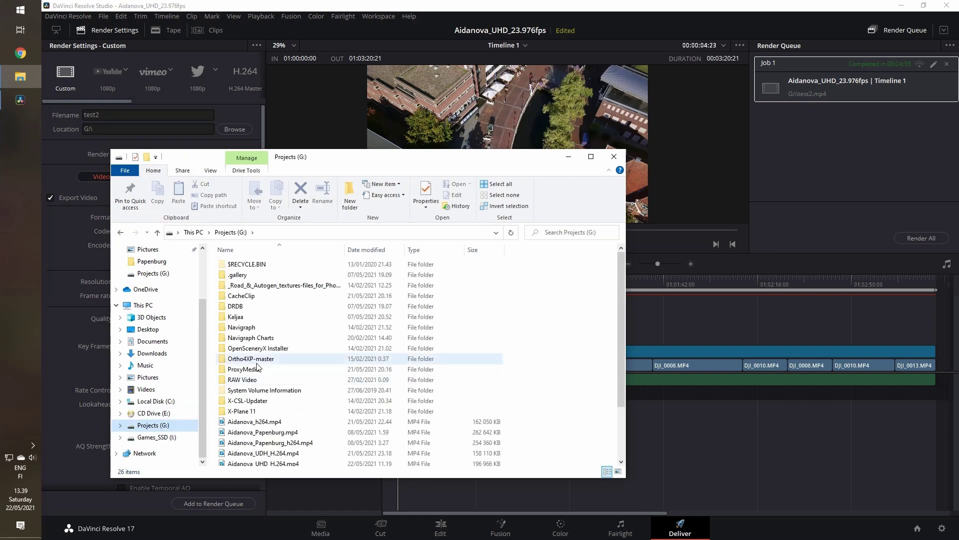
{"action": "scroll", "coordinate": [259, 367], "scroll_direction": "down", "scroll_amount": 3}
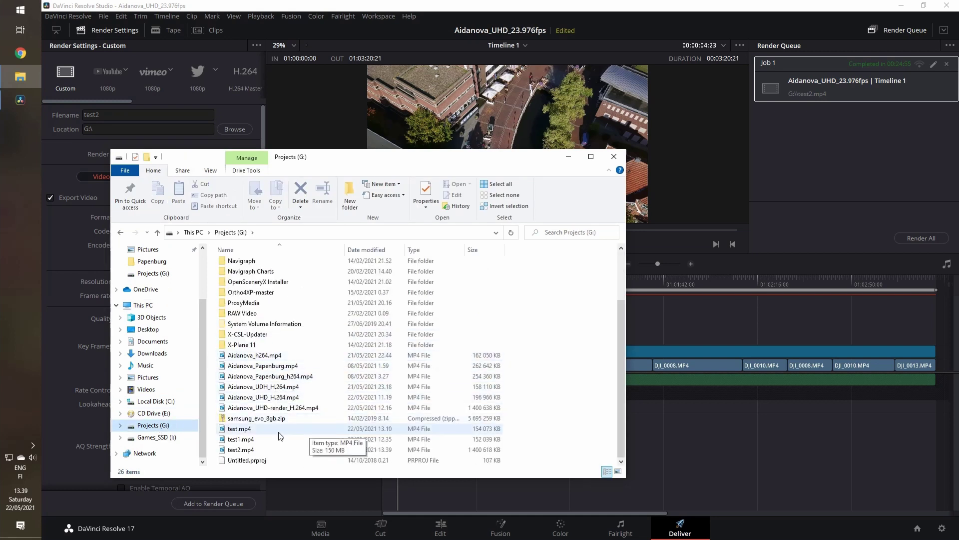
{"action": "left_click", "coordinate": [264, 449]}
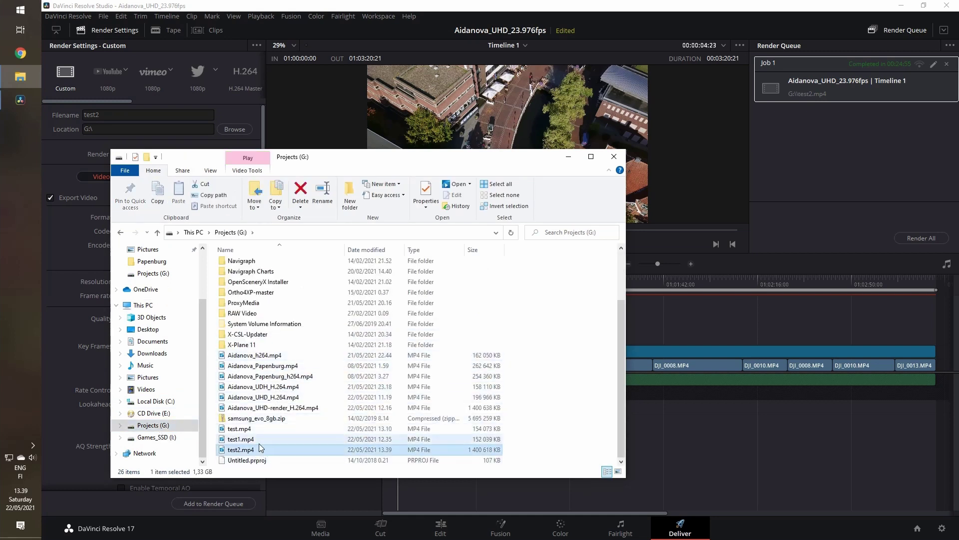
{"action": "right_click", "coordinate": [251, 452]}
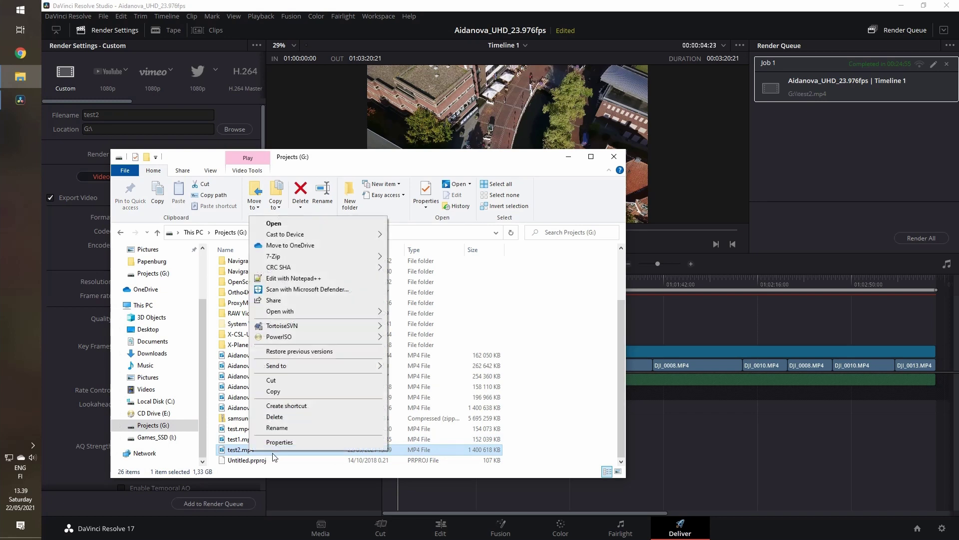
{"action": "left_click", "coordinate": [276, 442]}
{"action": "left_click", "coordinate": [332, 328]}
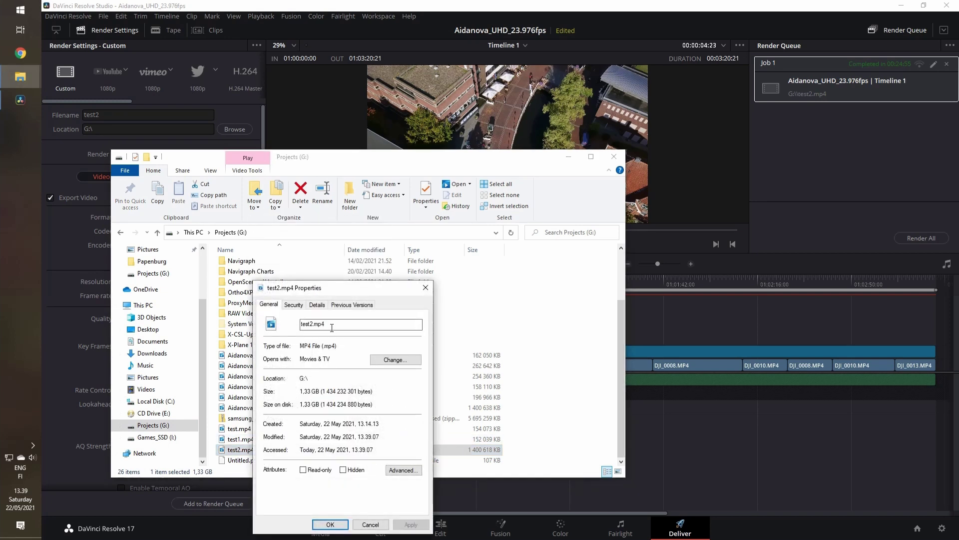
{"action": "left_click", "coordinate": [317, 304]}
{"action": "scroll", "coordinate": [357, 426], "scroll_direction": "down", "scroll_amount": 2}
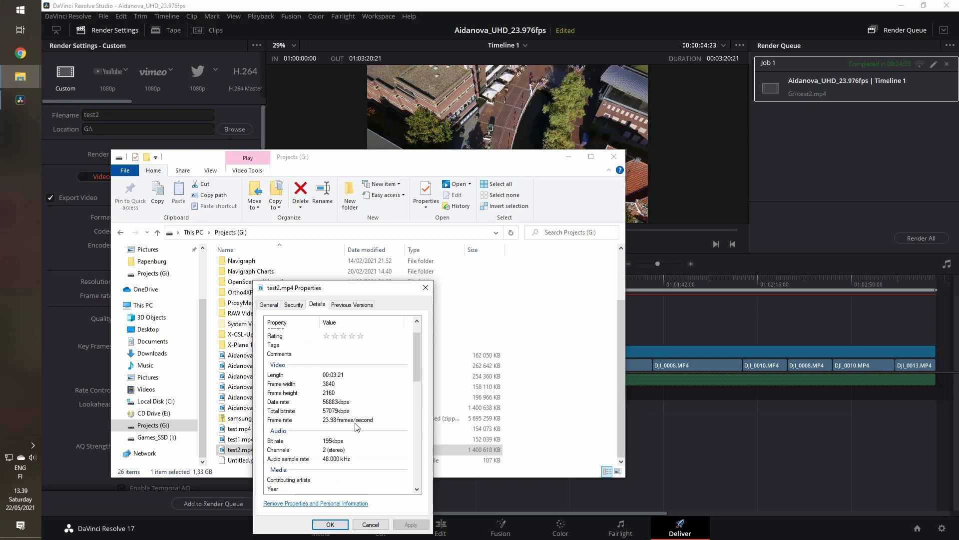
{"action": "scroll", "coordinate": [357, 427], "scroll_direction": "down", "scroll_amount": 1}
{"action": "left_click", "coordinate": [324, 358]}
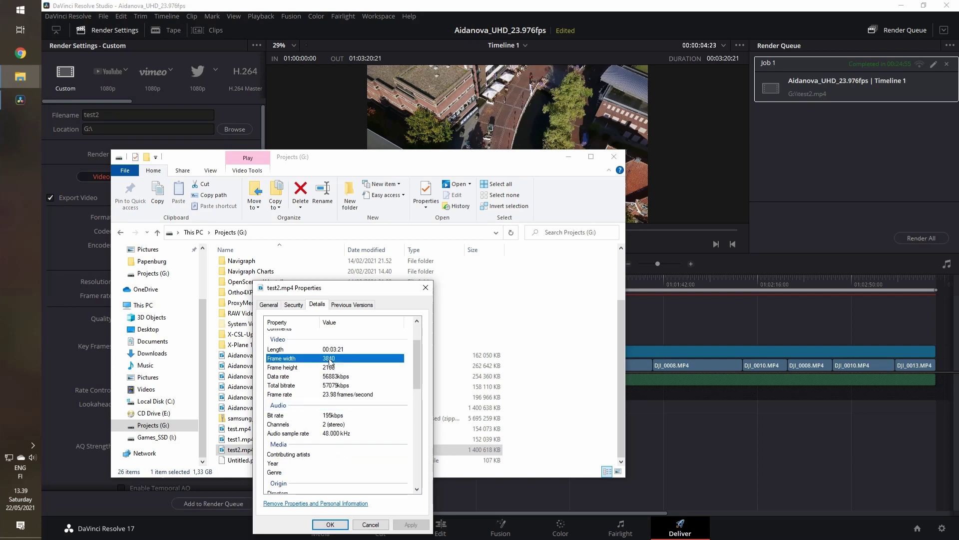
{"action": "left_click", "coordinate": [344, 380]}
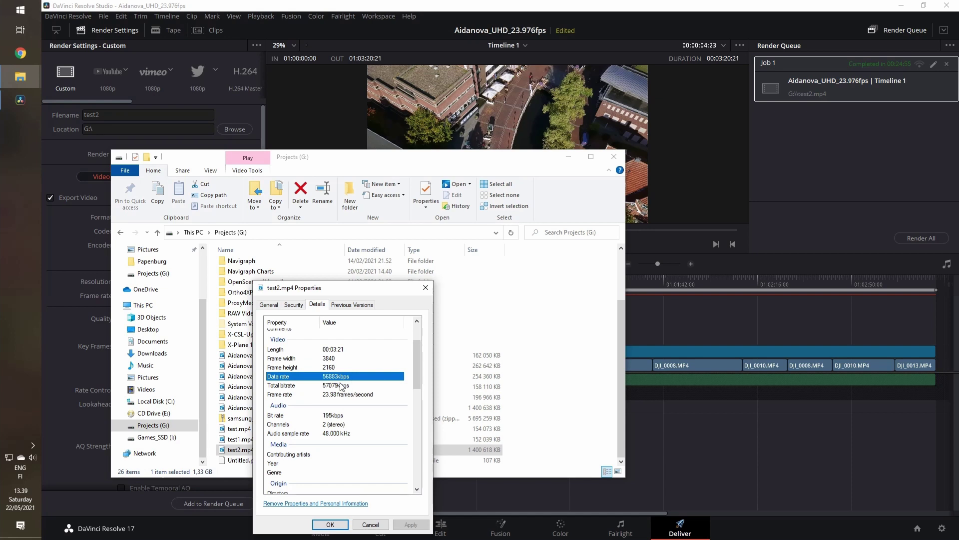
{"action": "left_click", "coordinate": [374, 488]}
{"action": "left_click", "coordinate": [343, 524]}
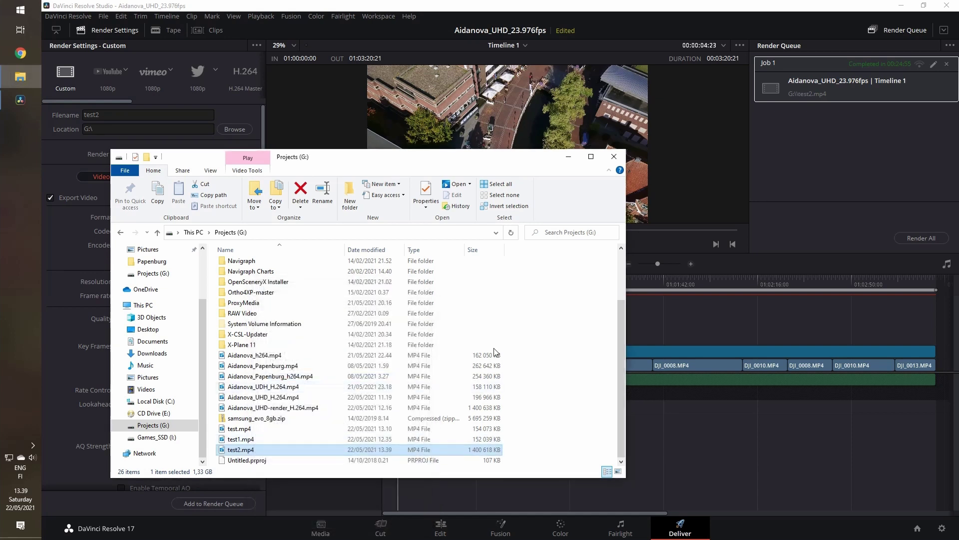
{"action": "left_click", "coordinate": [613, 157]}
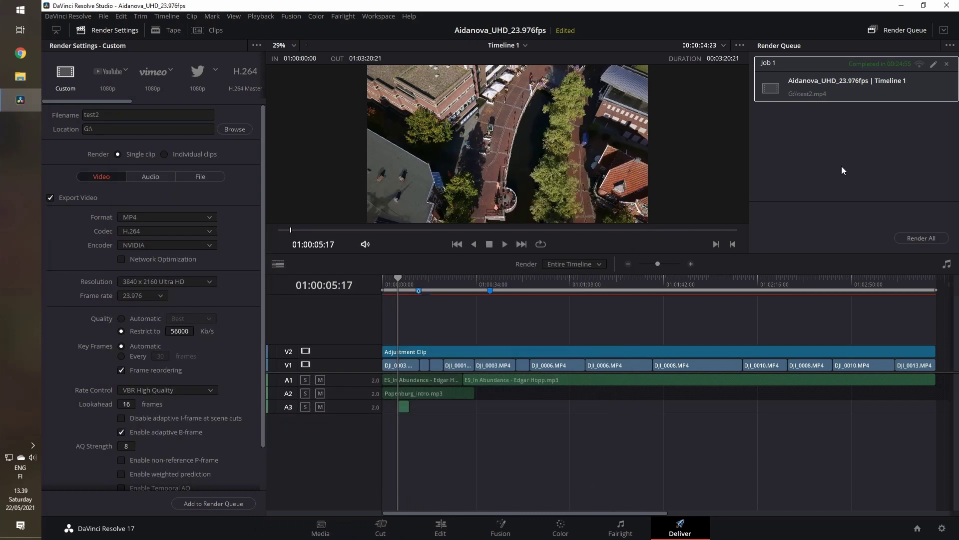